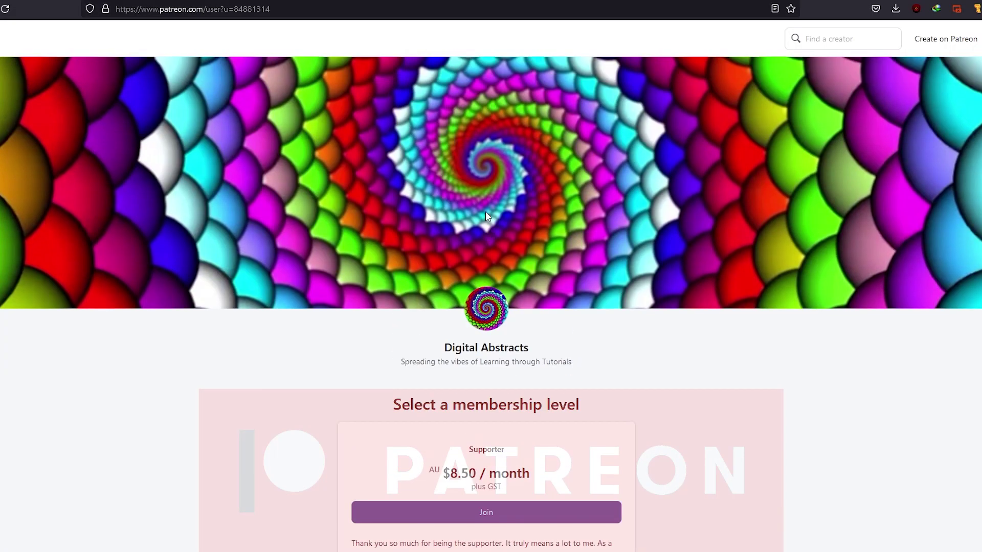
scroll(324, 201, "down", 2)
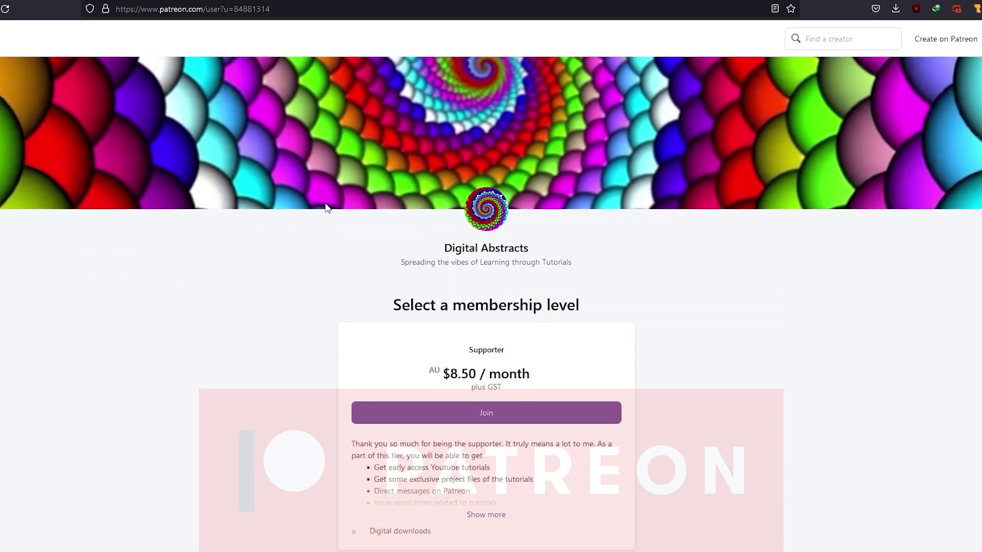
scroll(325, 208, "down", 3)
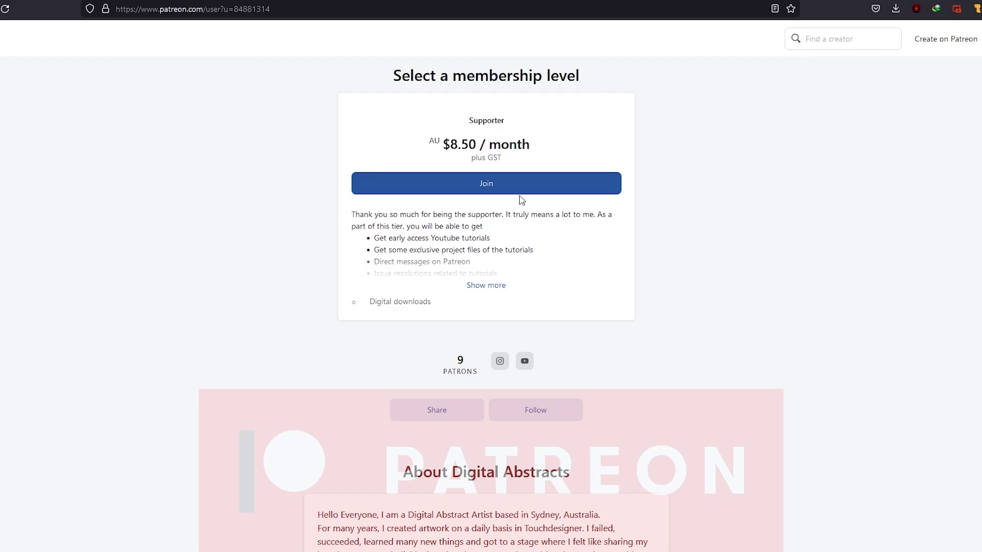
scroll(636, 245, "down", 3)
scroll(614, 246, "down", 3)
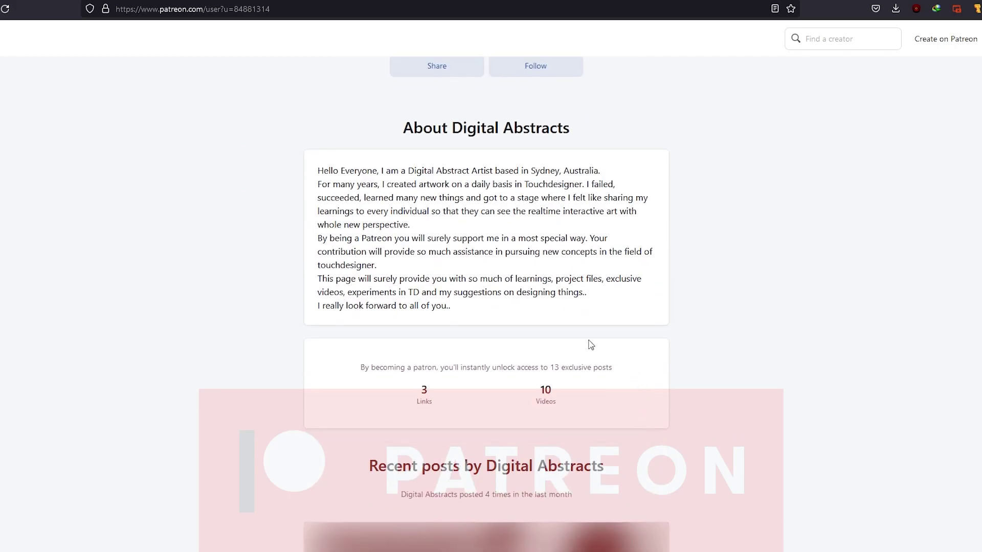
scroll(594, 342, "down", 3)
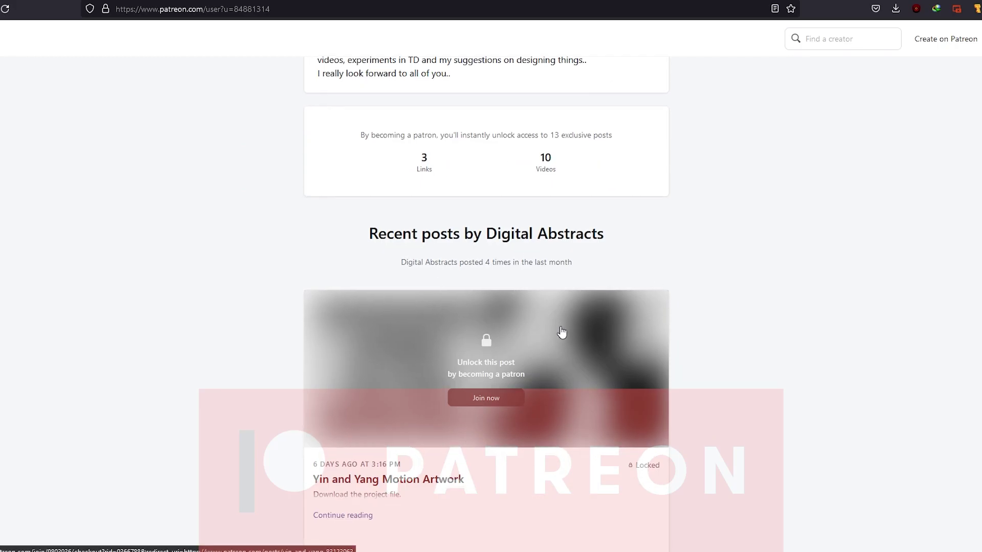
scroll(563, 331, "down", 3)
scroll(563, 331, "down", 3)
scroll(562, 331, "down", 1)
scroll(562, 330, "up", 4)
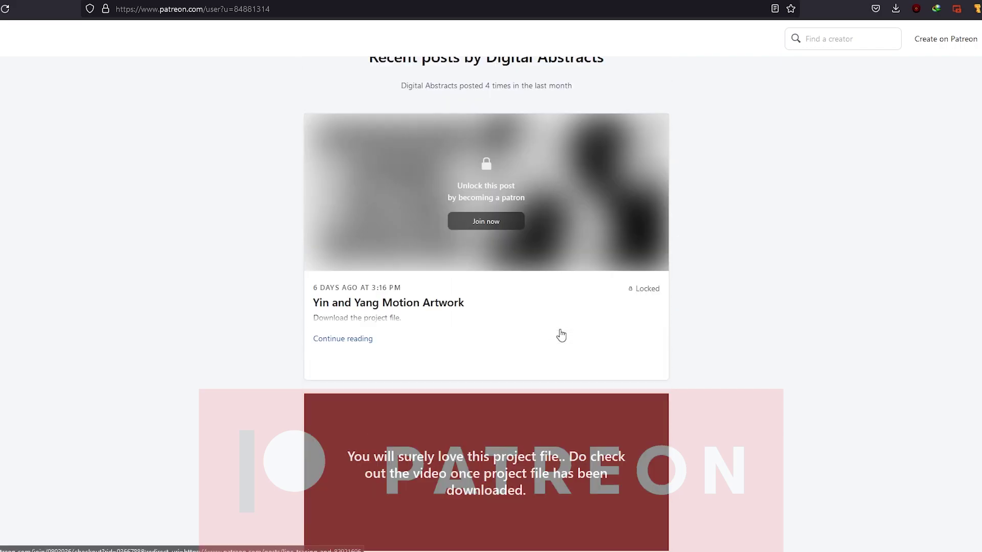
scroll(561, 338, "up", 4)
scroll(561, 338, "up", 5)
scroll(560, 337, "up", 5)
scroll(560, 338, "up", 3)
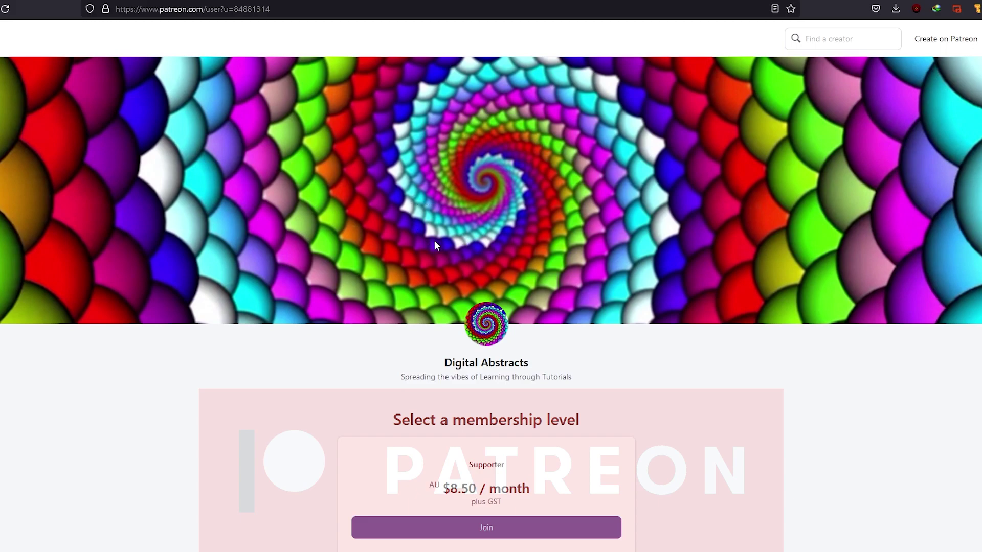
scroll(434, 240, "down", 3)
scroll(435, 241, "down", 1)
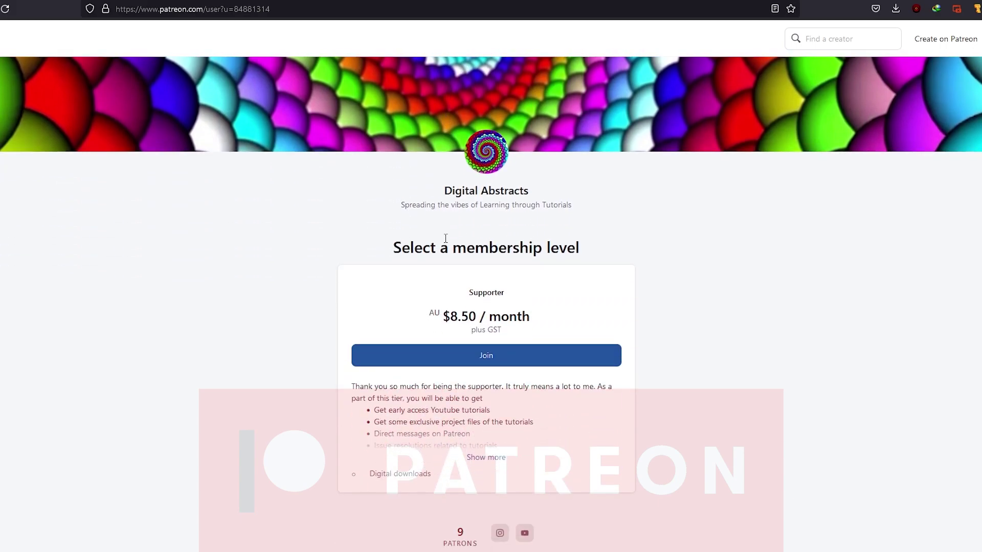
scroll(526, 216, "up", 3)
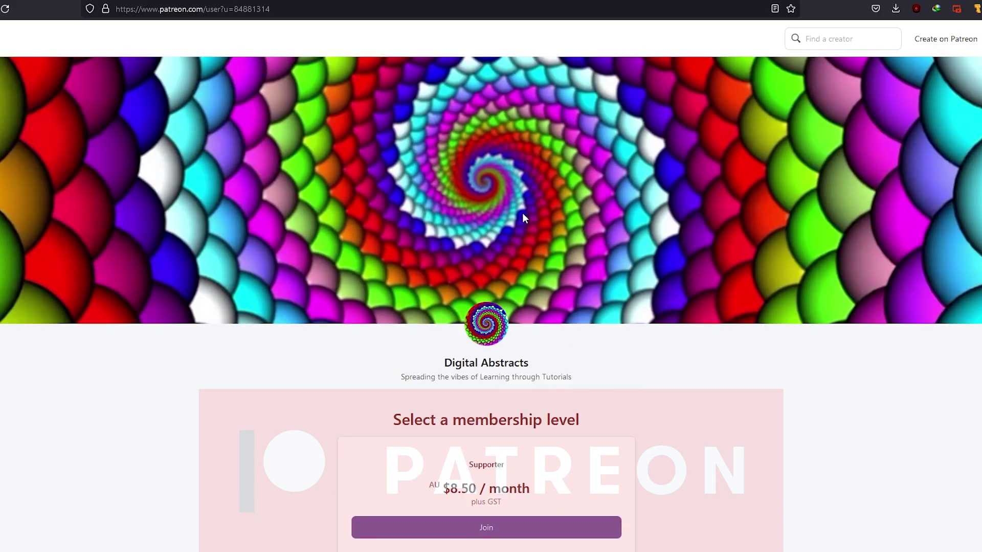
scroll(432, 205, "down", 3)
scroll(460, 223, "down", 1)
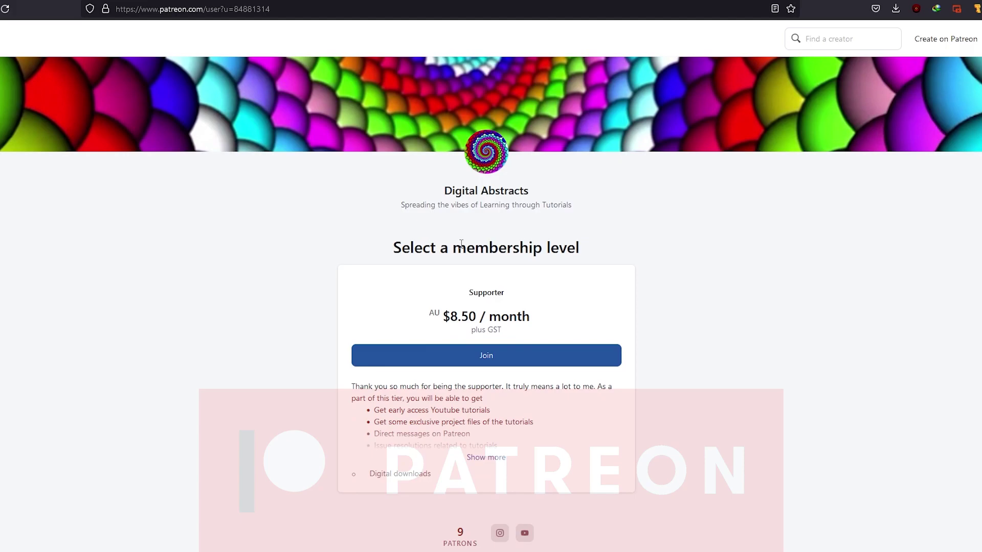
scroll(512, 213, "down", 3)
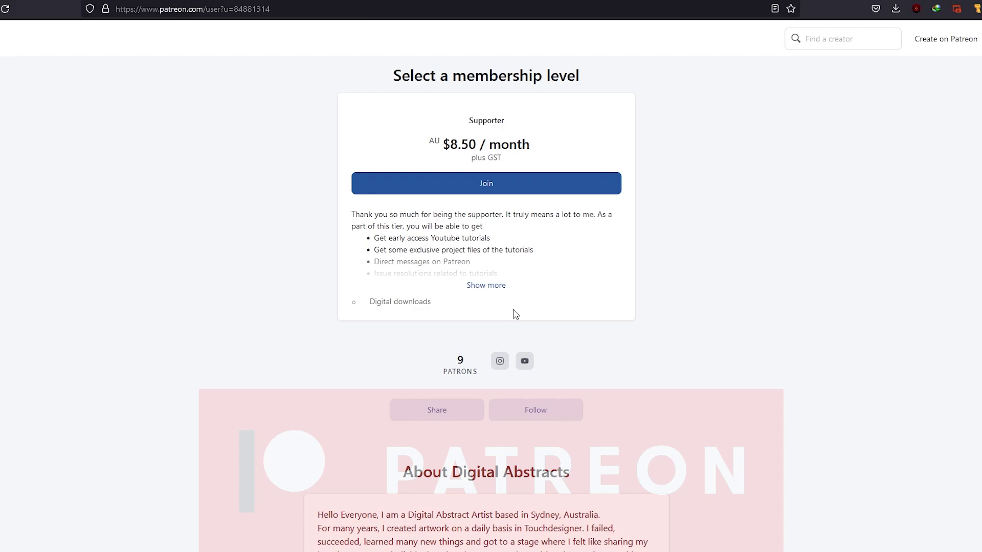
scroll(514, 315, "down", 4)
scroll(514, 314, "down", 2)
scroll(514, 314, "down", 1)
scroll(514, 314, "down", 4)
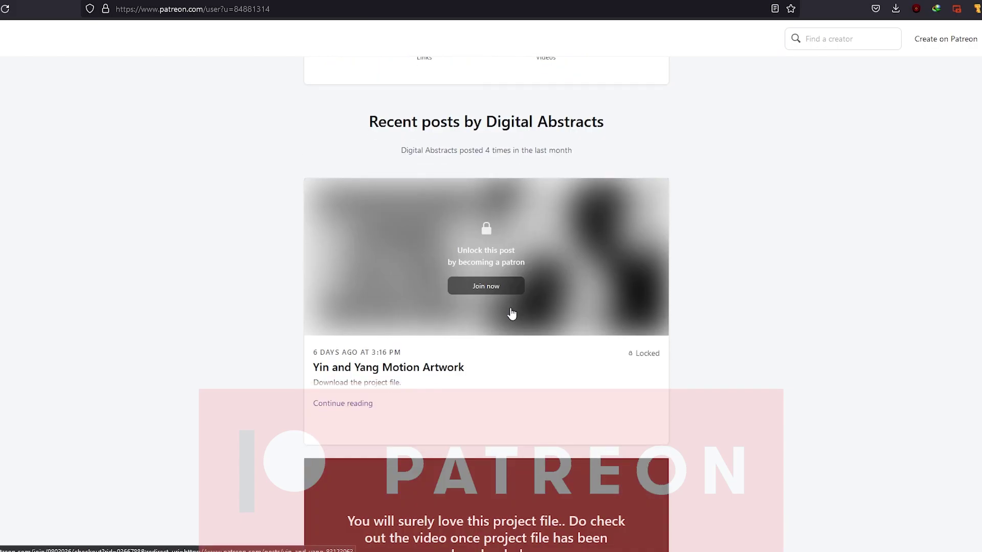
scroll(513, 314, "down", 5)
scroll(513, 314, "down", 5)
scroll(512, 314, "down", 5)
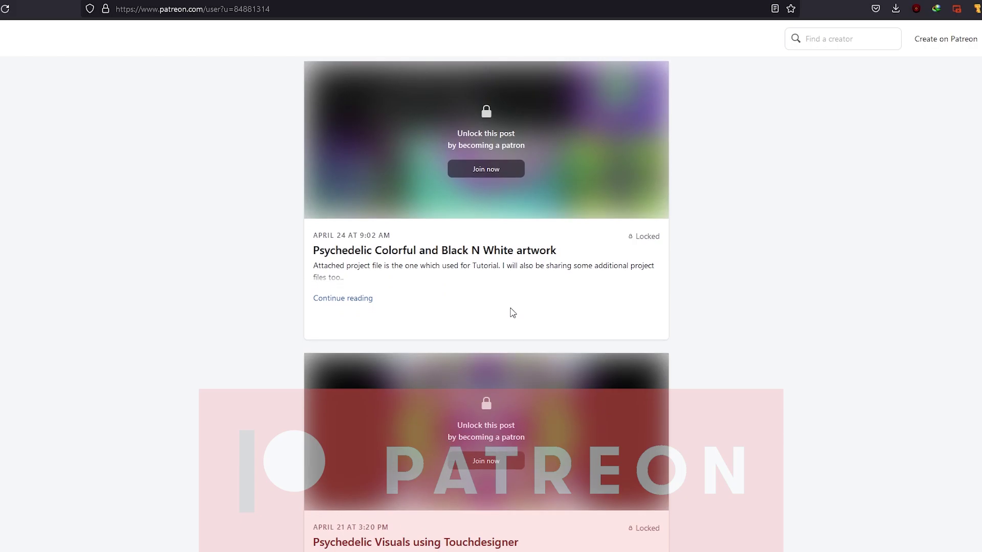
scroll(512, 312, "down", 5)
scroll(513, 313, "down", 5)
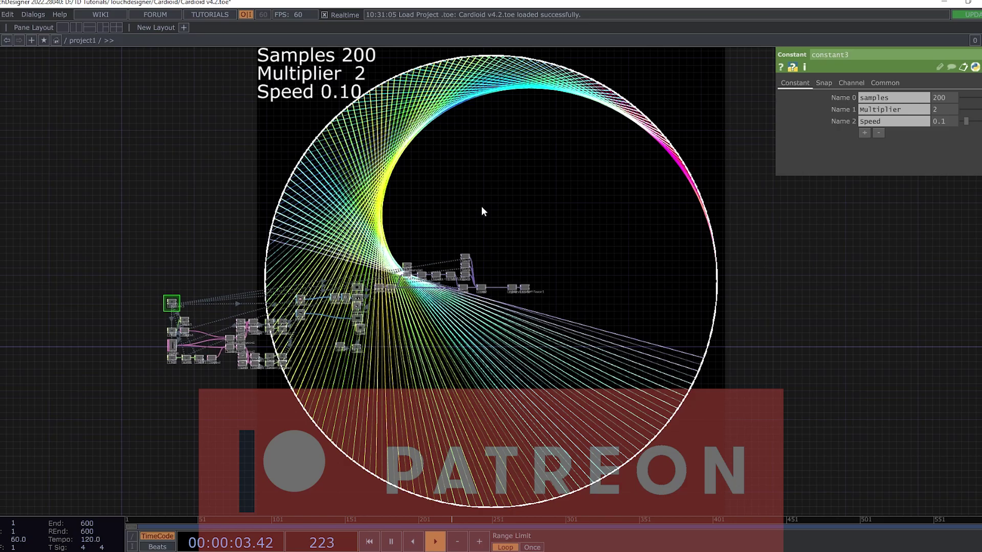
scroll(348, 361, "up", 5)
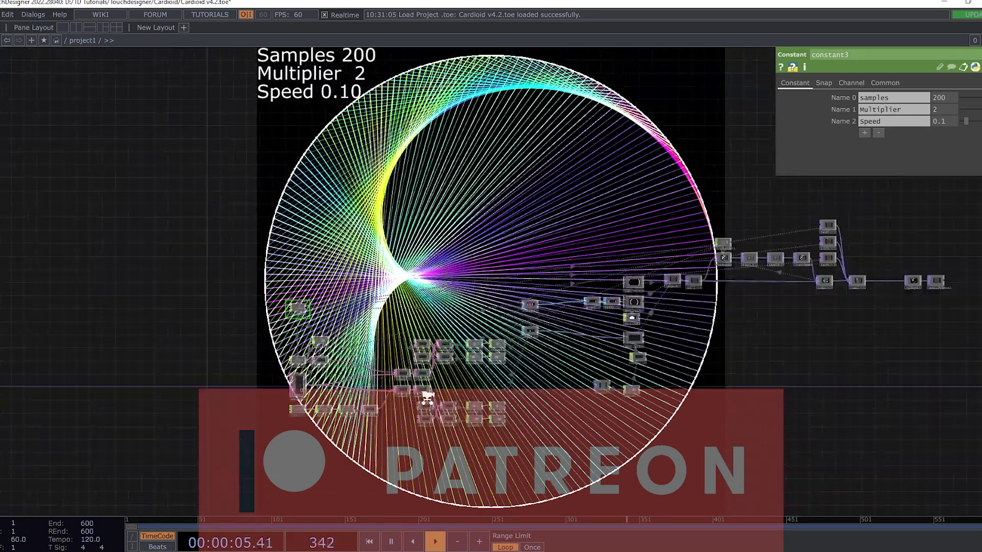
Pan the network editor to center the final compositing TOPs in view.
left_click_drag(461, 306, 772, 250)
scroll(771, 250, "up", 4)
left_click_drag(913, 272, 568, 360)
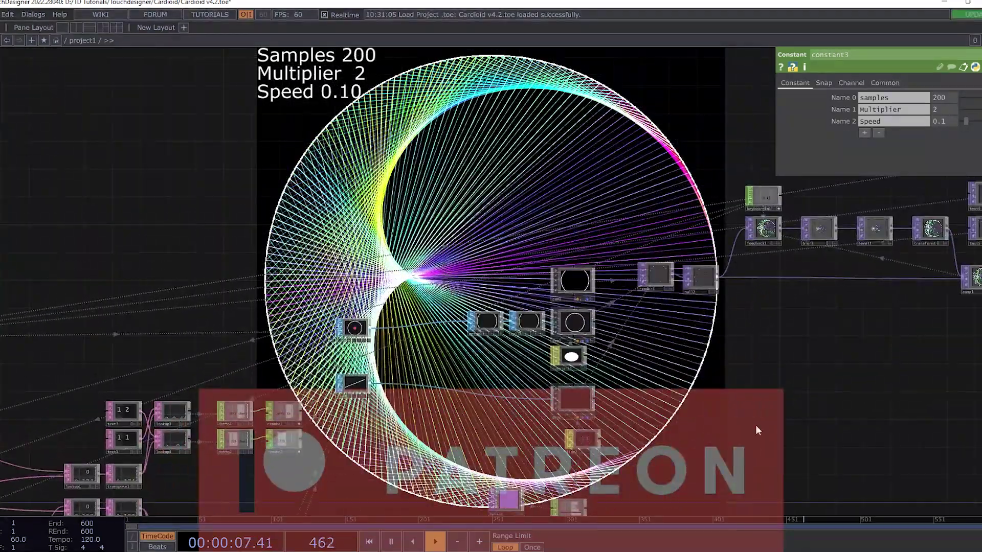
mouse_move(943, 353)
left_mouse_down()
mouse_move(779, 287)
mouse_move(591, 386)
left_mouse_up()
scroll(590, 386, "up", 2)
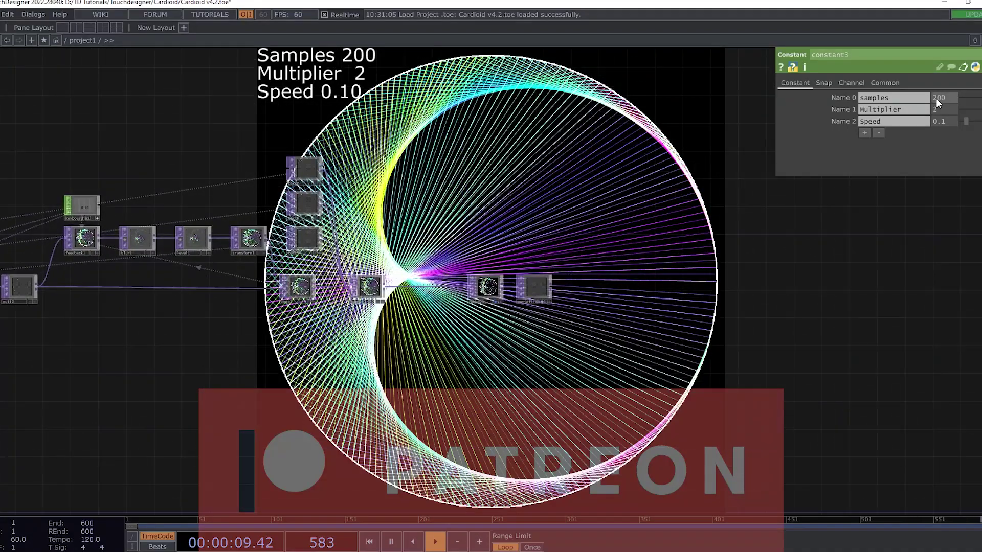
Set constant3's samples to 100 and its speed to 0.2.
left_click(940, 98)
type("100")
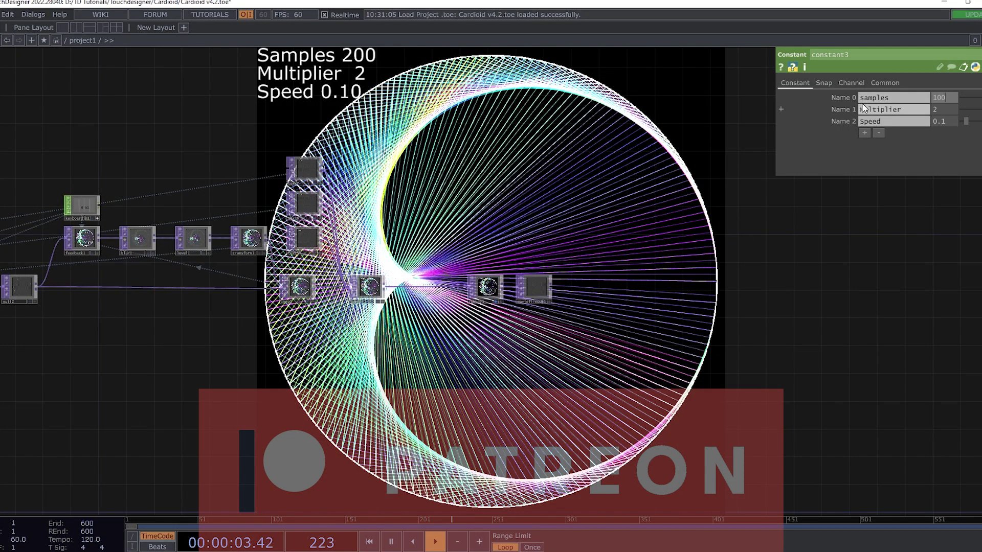
key("Return")
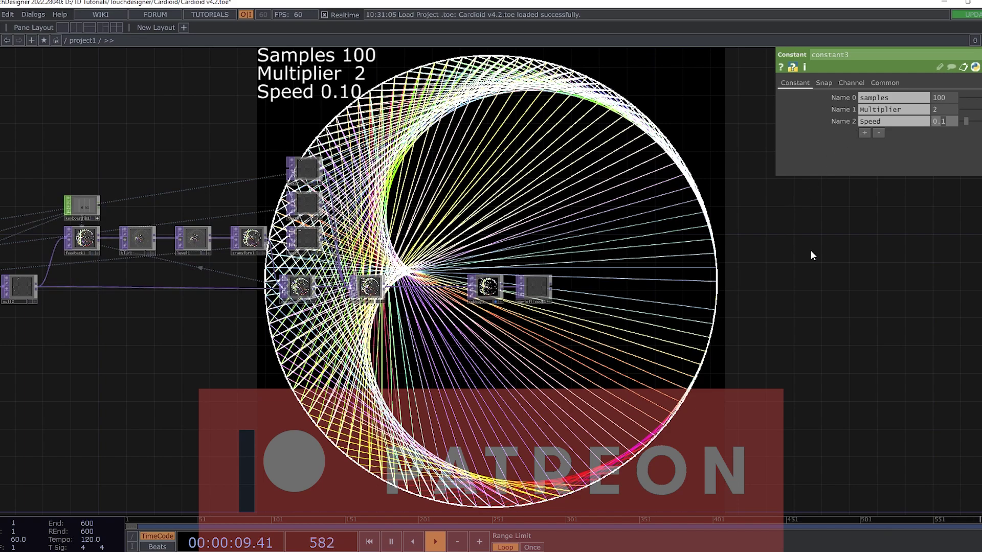
key("Up")
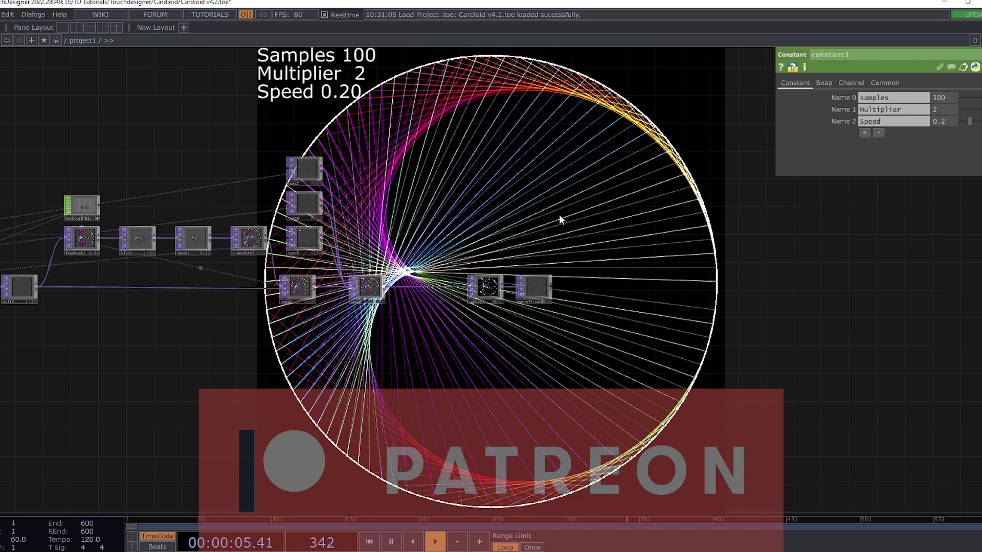
Enter 50 as the constant3 Multiplier value.
left_click(944, 110)
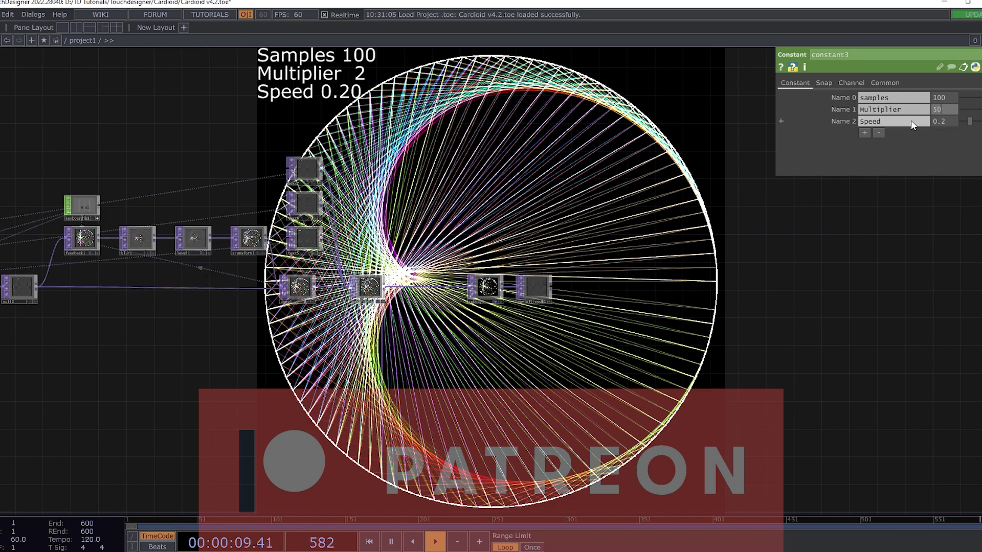
type("50")
key("Return")
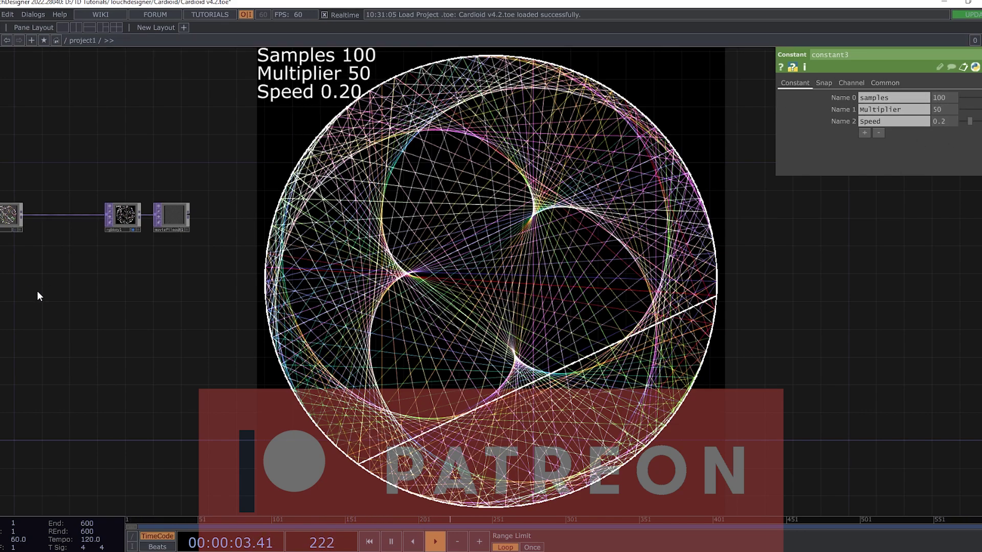
scroll(110, 345, "down", 4)
Set constant3 samples to 50 while reframing the node network.
left_click_drag(231, 323, 633, 137)
type("50")
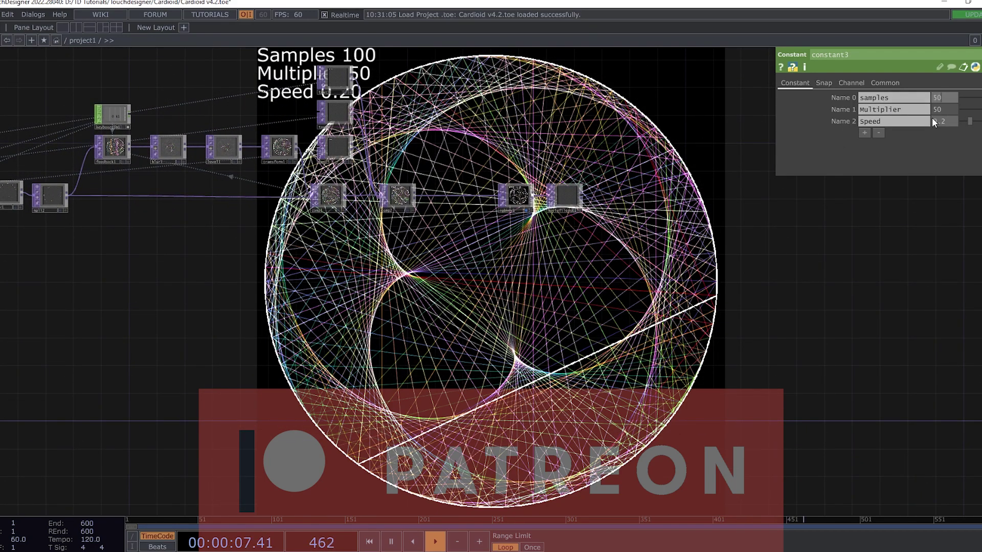
key("Return")
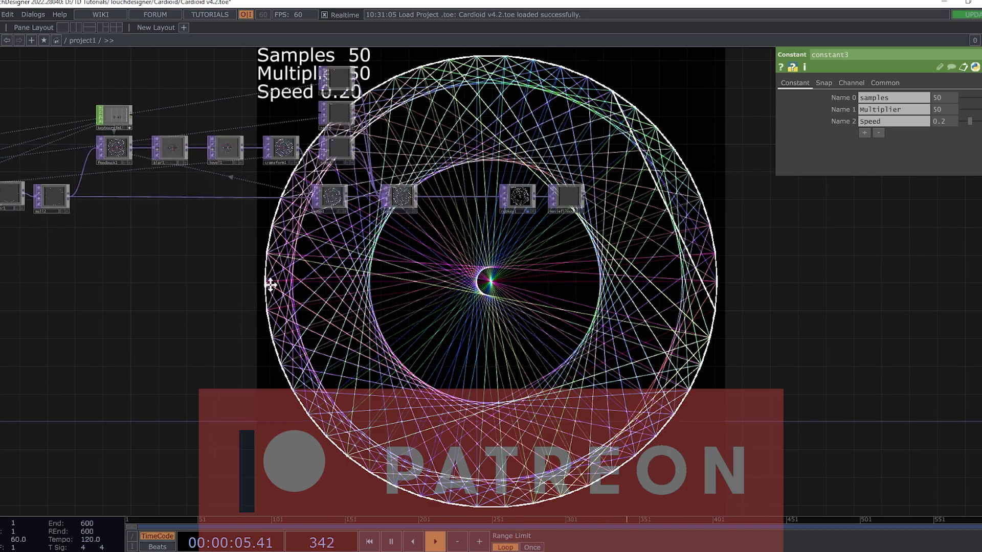
left_click_drag(244, 287, 488, 271)
scroll(516, 281, "down", 5)
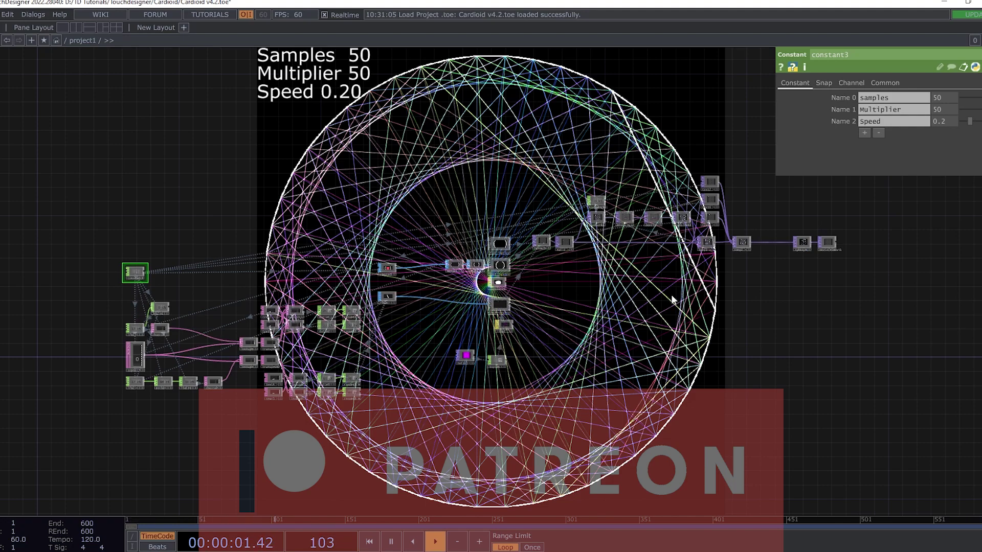
scroll(795, 343, "up", 3)
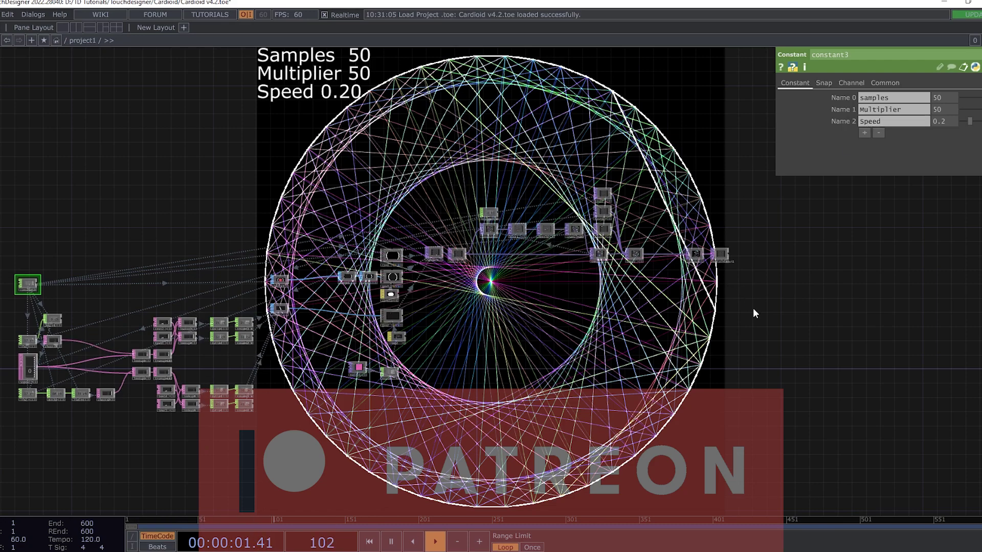
scroll(642, 320, "up", 3)
Set the Multiplier to 100, panning the network view around.
left_click_drag(642, 320, 613, 318)
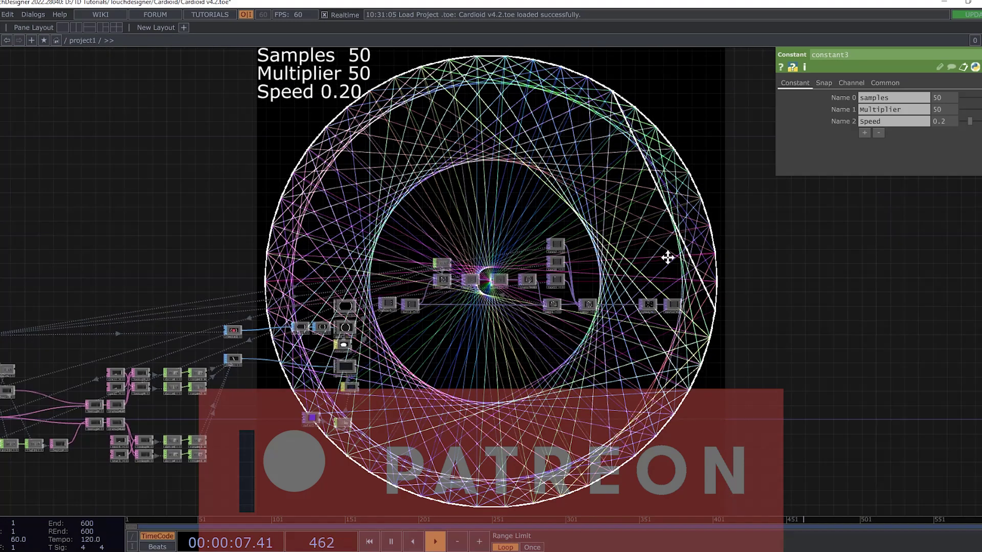
left_click_drag(355, 228, 309, 323)
type("100")
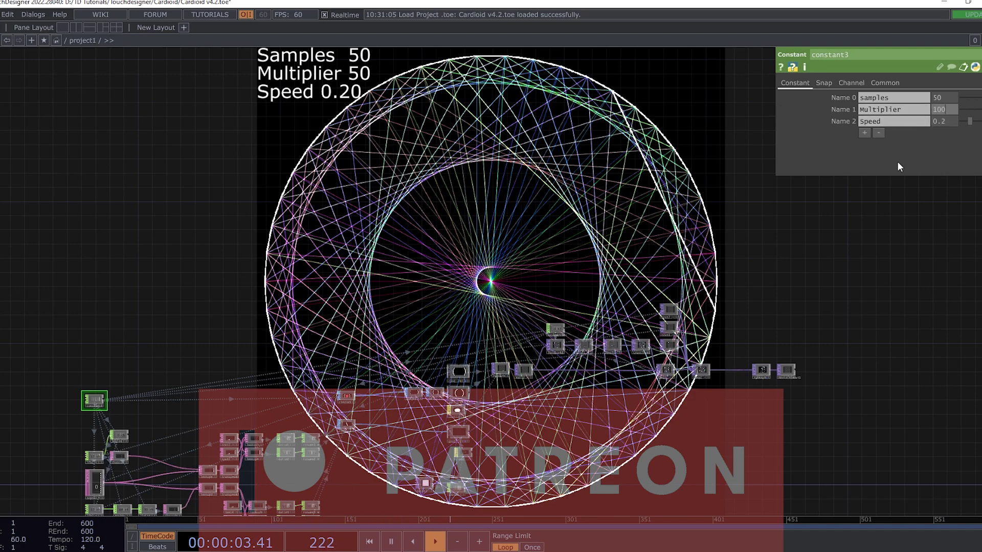
key("Return")
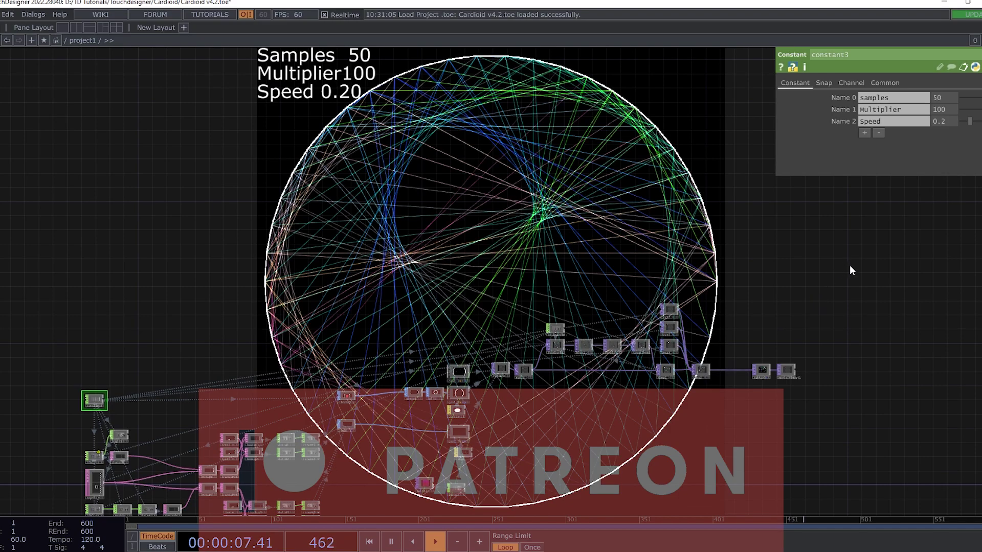
mouse_move(814, 294)
left_mouse_down()
mouse_move(619, 222)
mouse_move(425, 169)
left_mouse_up()
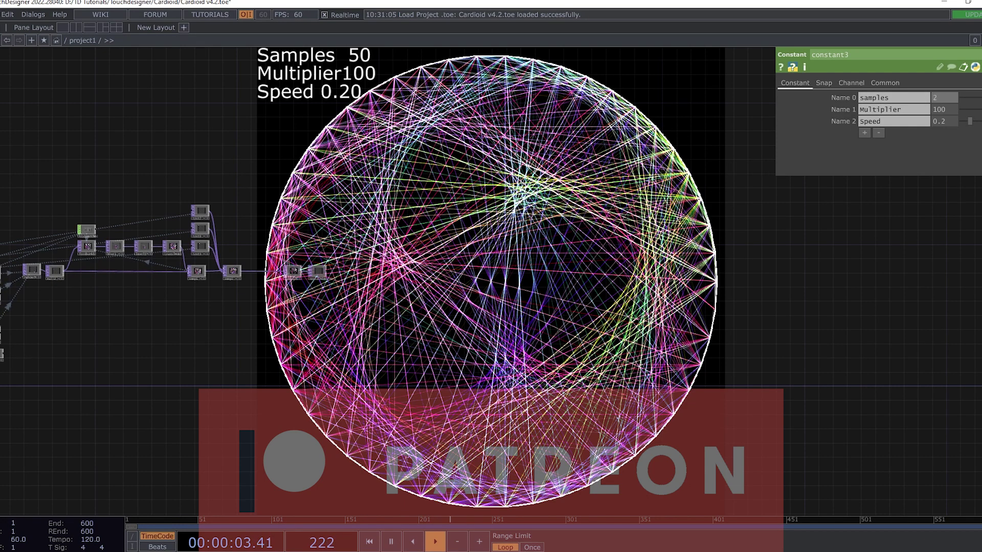
type("200")
Enter 200 for both Samples and Multiplier in constant3.
key("Return")
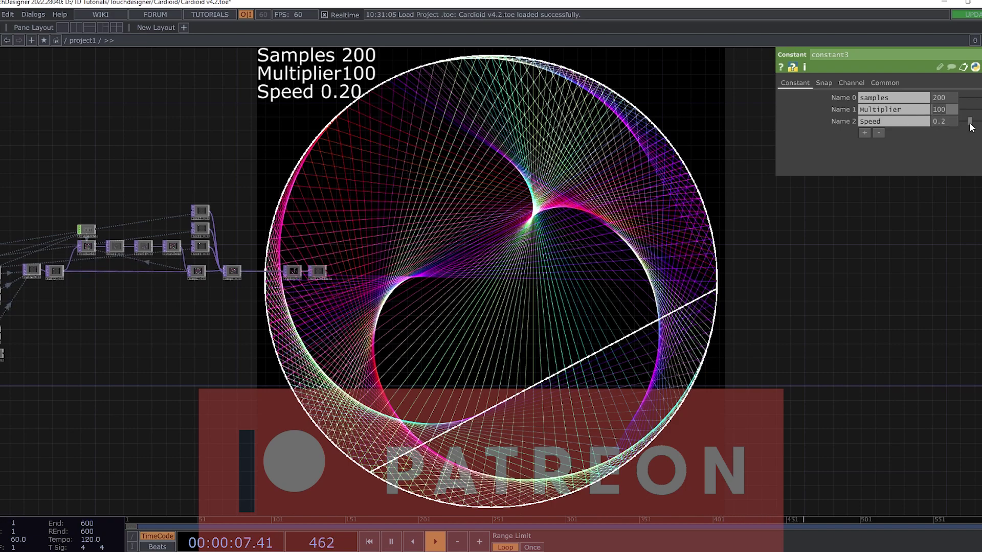
type("20")
key("Return")
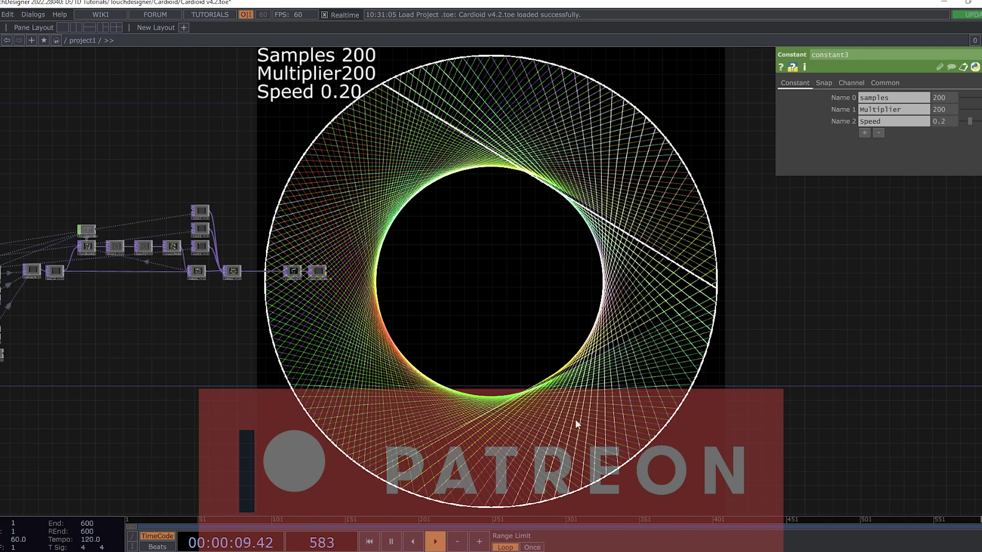
Set the constant3 Multiplier to 7.
left_click(947, 97)
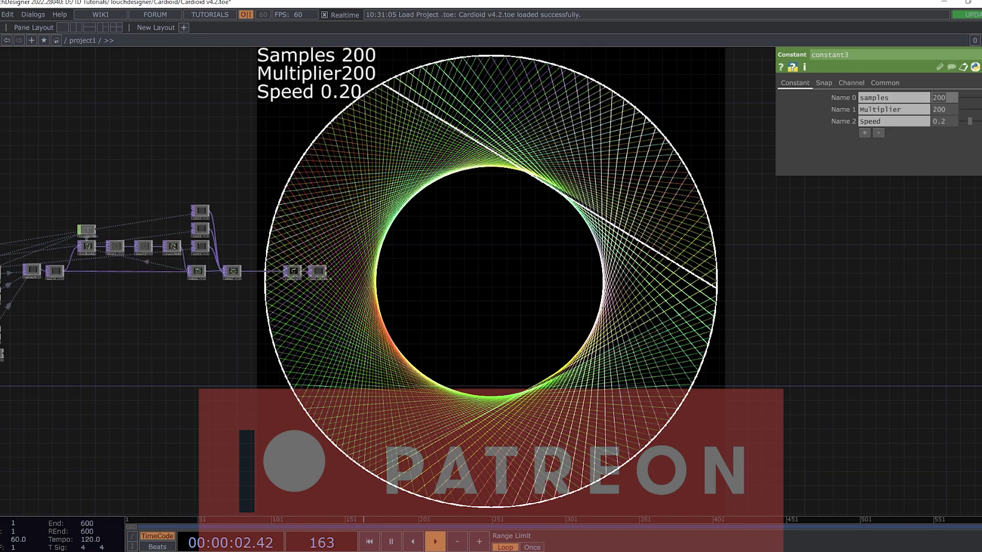
left_click(938, 108)
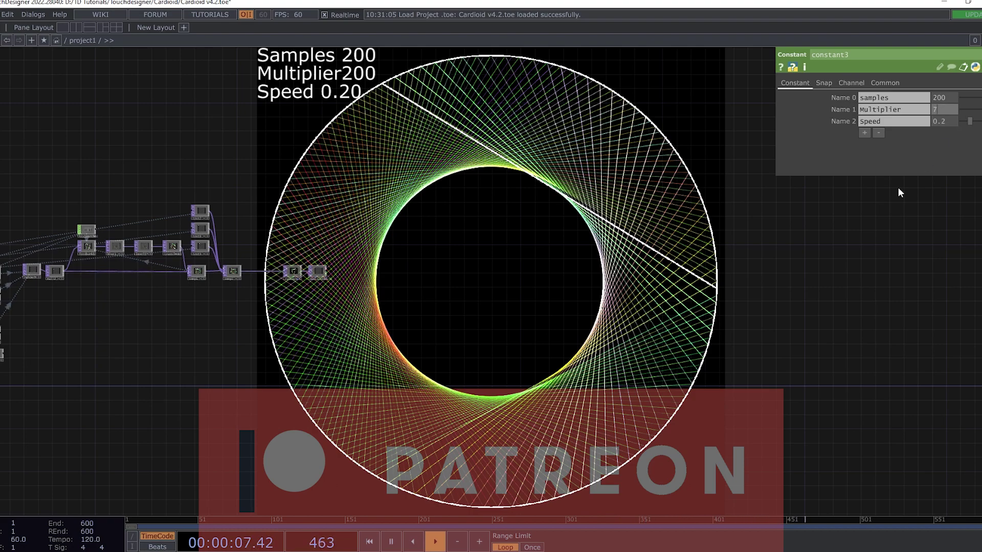
type("7")
key("Return")
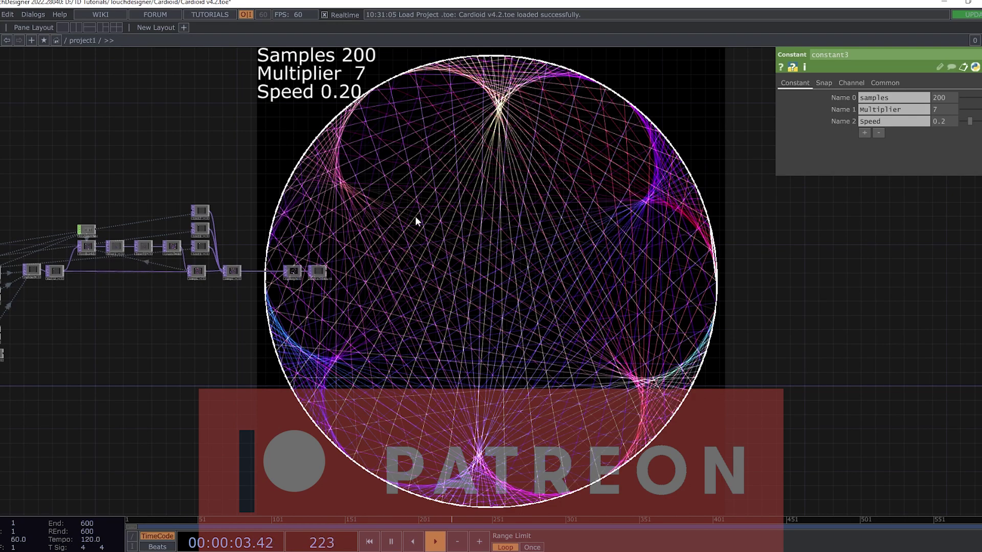
Frame the whole node network with H and pan across it.
key("h")
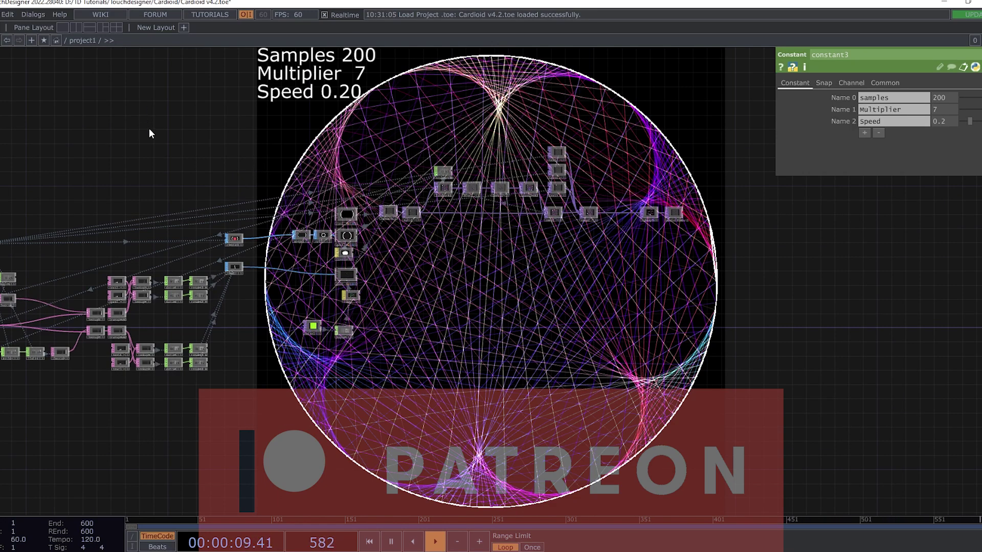
left_click_drag(113, 138, 235, 128)
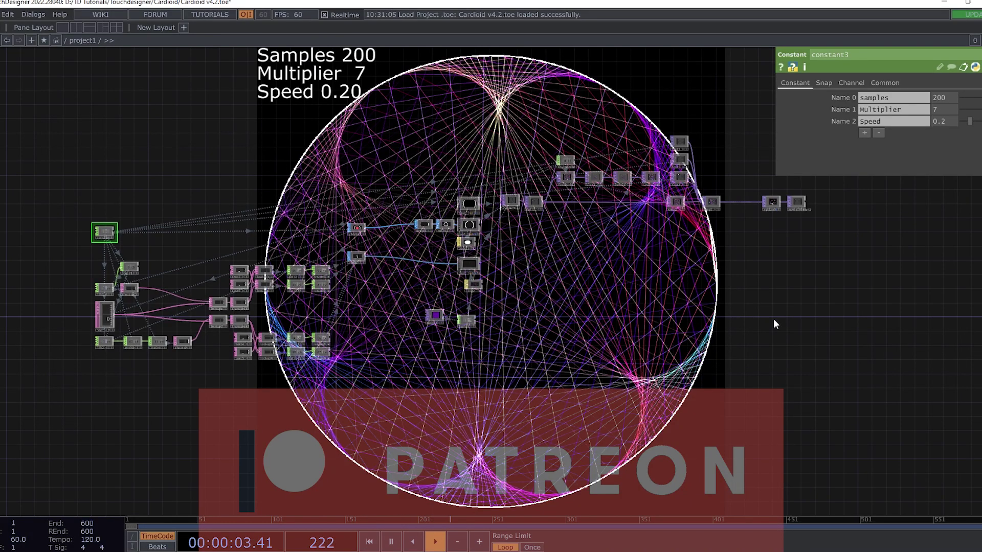
left_click_drag(704, 320, 551, 326)
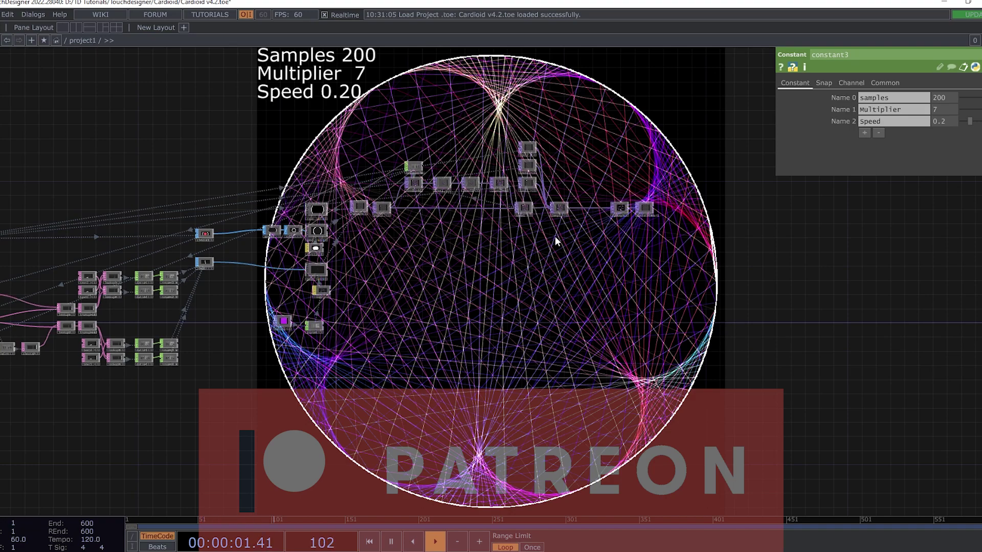
left_click_drag(188, 217, 256, 297)
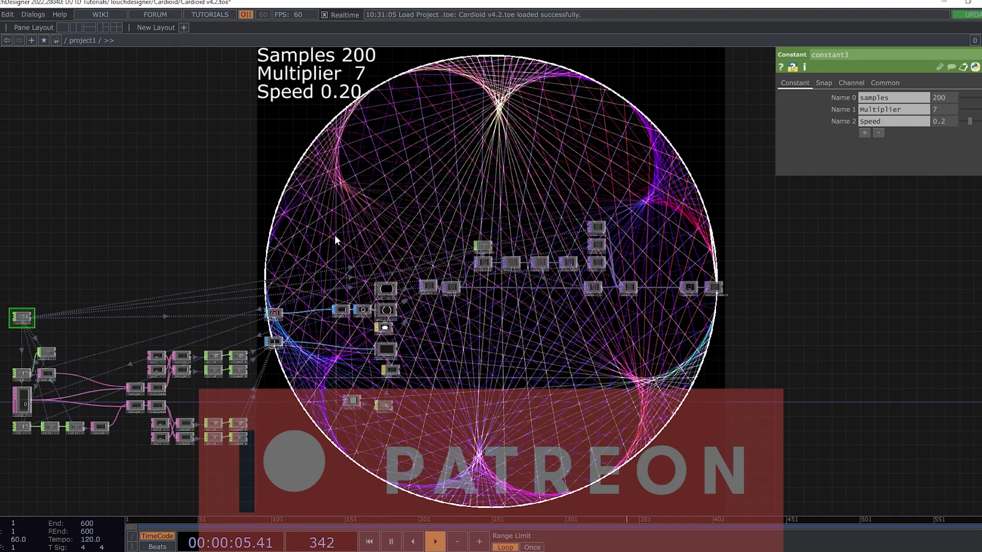
left_click_drag(793, 392, 725, 379)
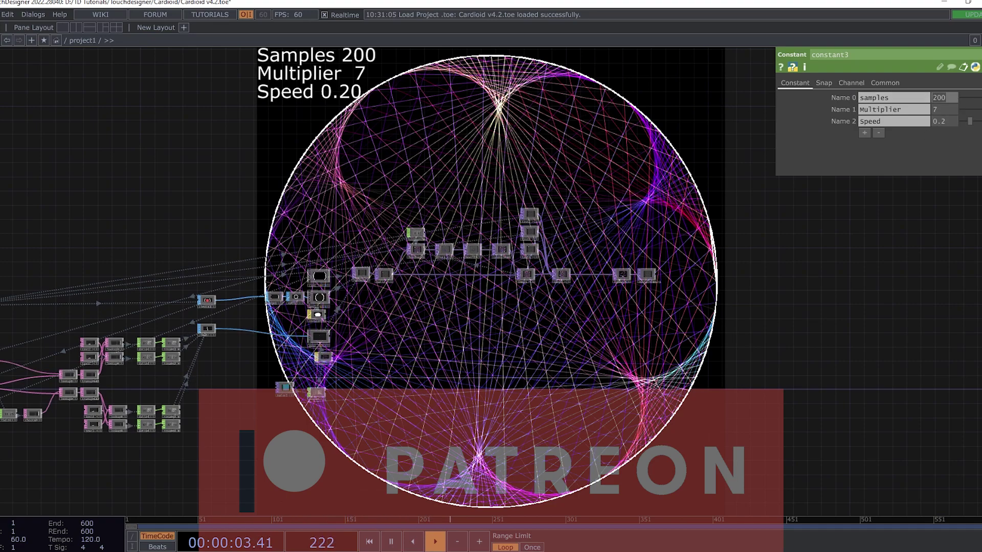
Raise constant3 Samples to 500 and pan the network toward the top-left.
left_click(939, 97)
type("500")
key("Return")
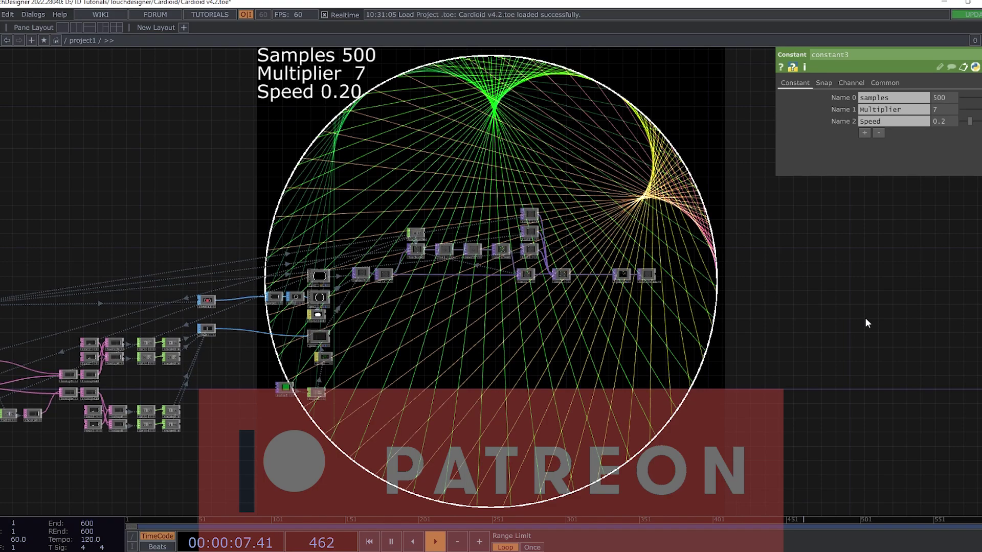
left_click_drag(865, 318, 440, 181)
scroll(440, 180, "down", 2)
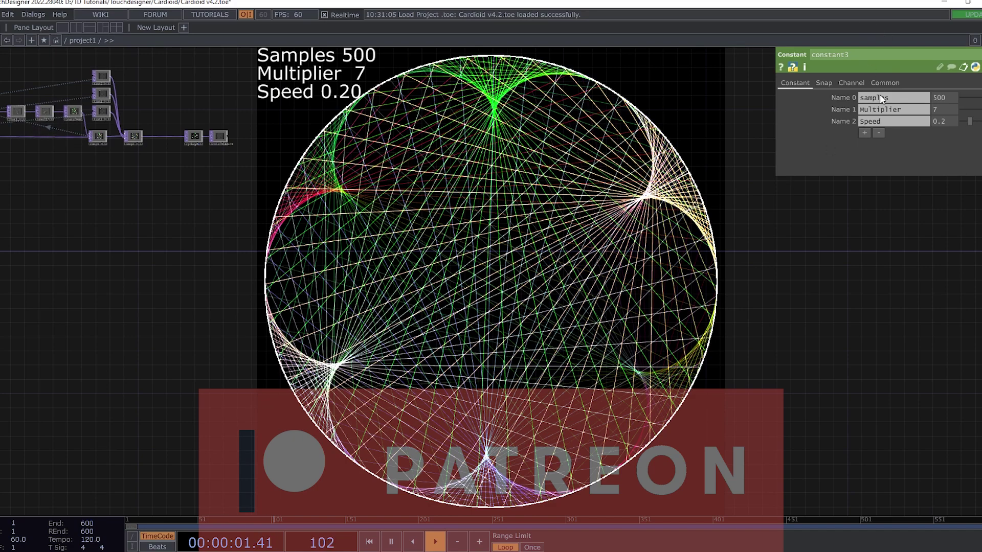
left_click(943, 109)
type("1314")
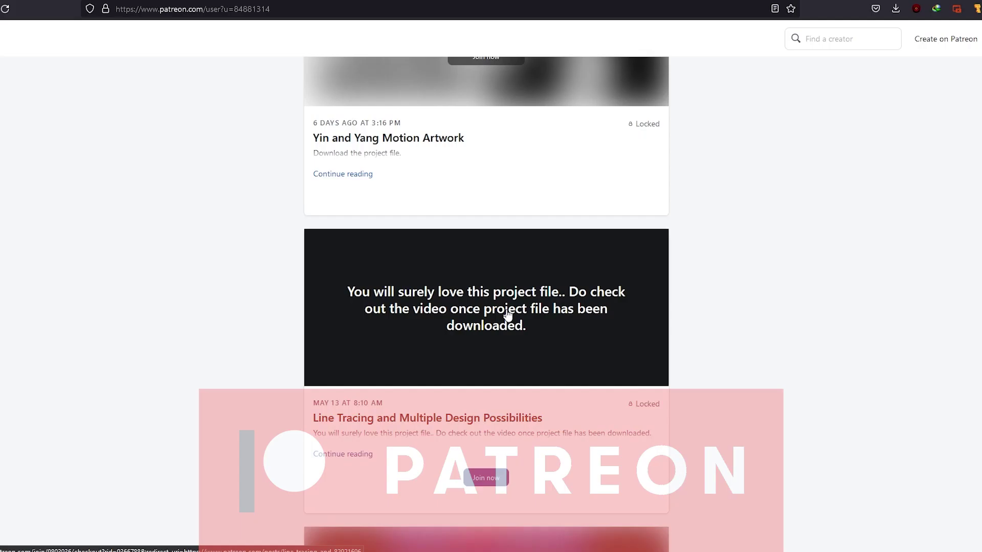
scroll(486, 326, "up", 5)
scroll(485, 326, "up", 5)
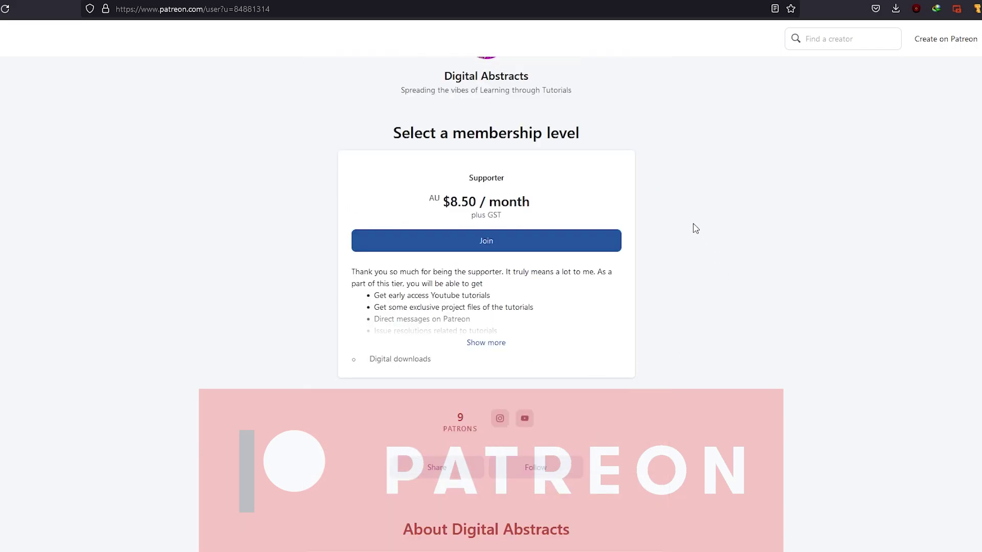
scroll(508, 340, "up", 3)
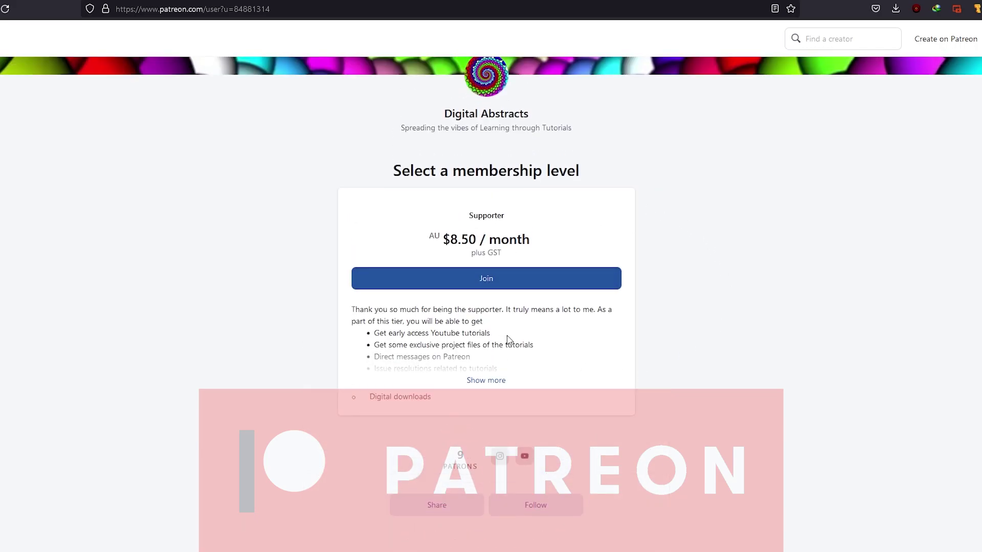
scroll(508, 340, "up", 3)
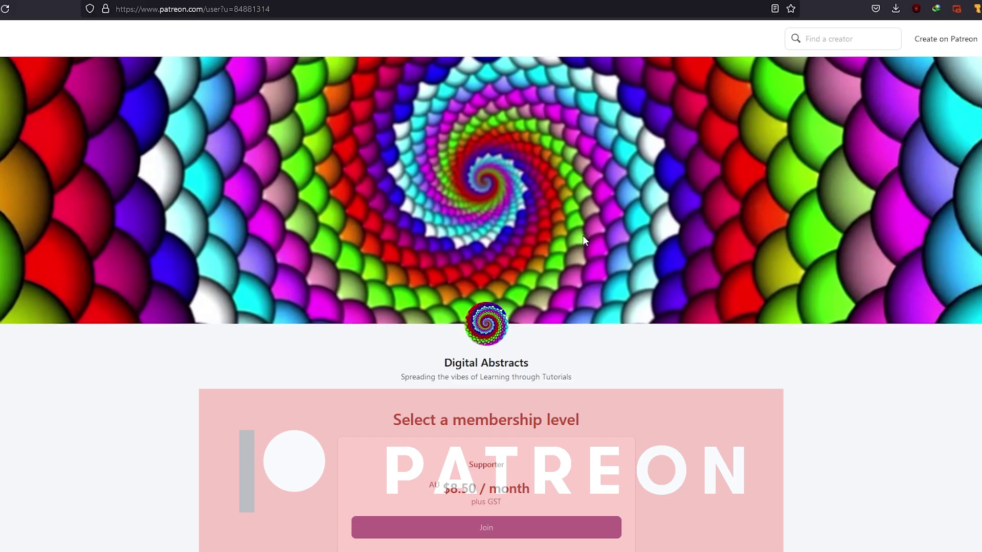
scroll(582, 240, "down", 3)
scroll(582, 240, "down", 3)
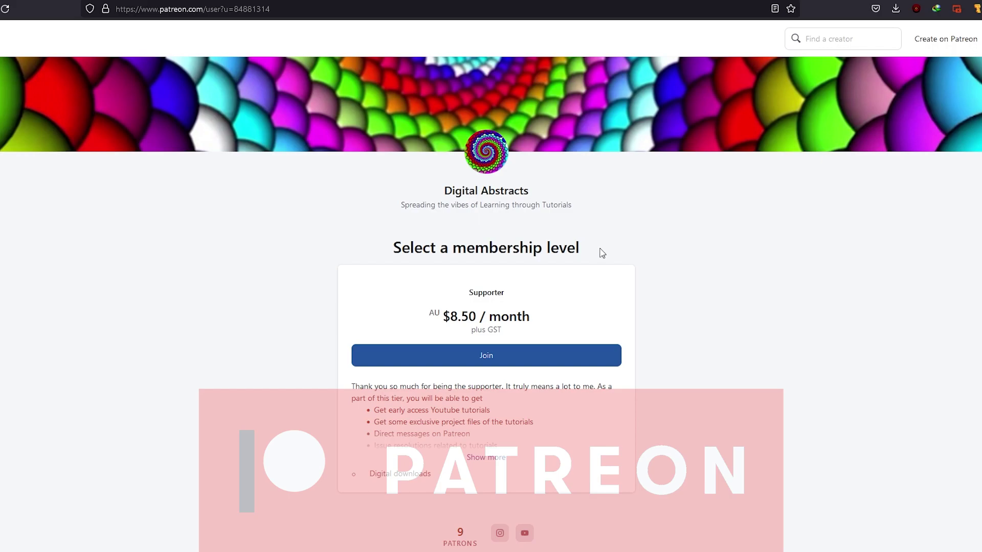
scroll(600, 247, "up", 5)
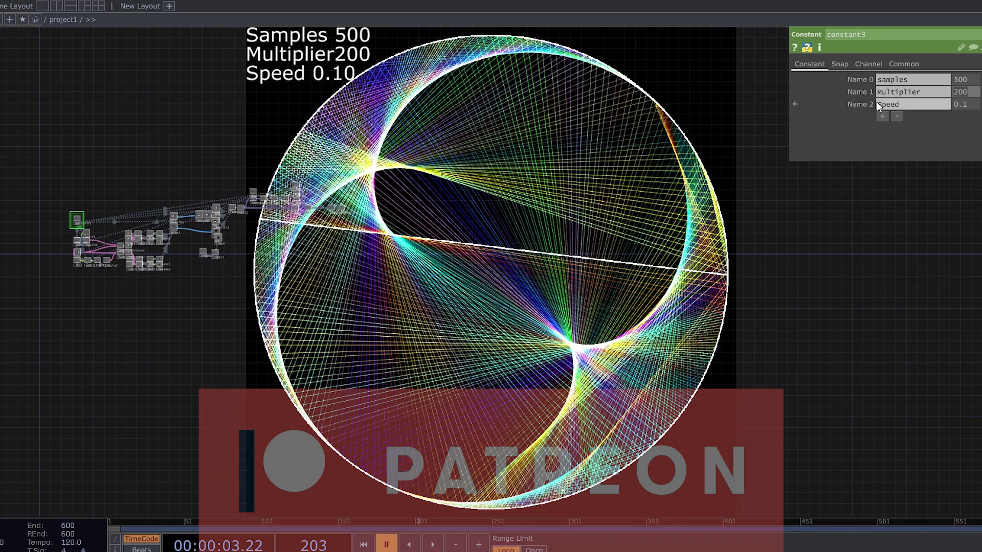
type("30")
Commit Multiplier 300 and resume the animation playback.
key("Return")
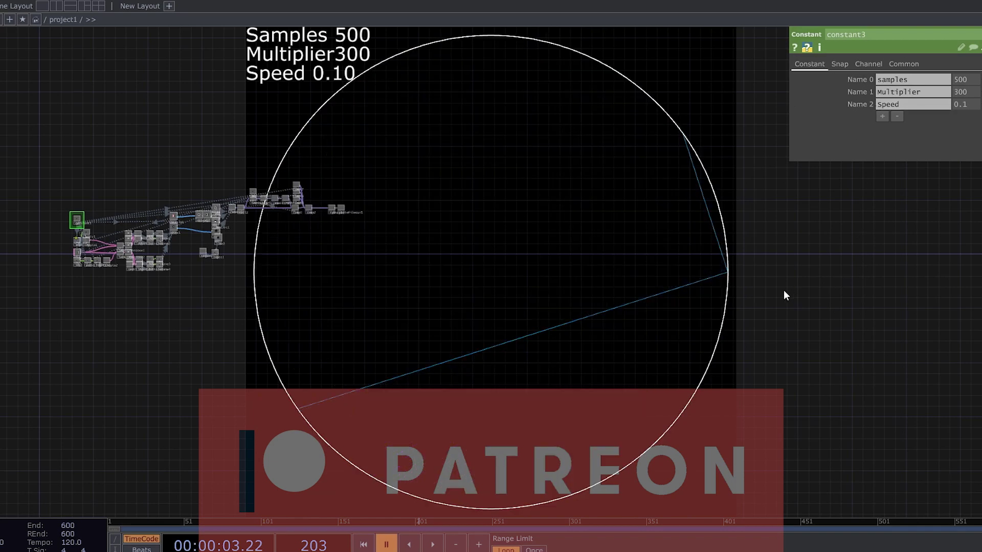
left_click(434, 545)
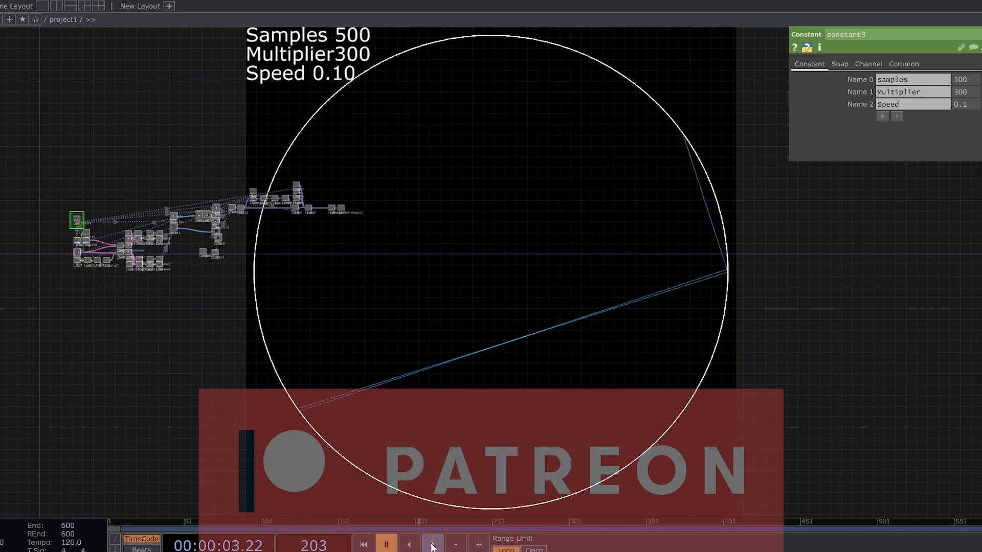